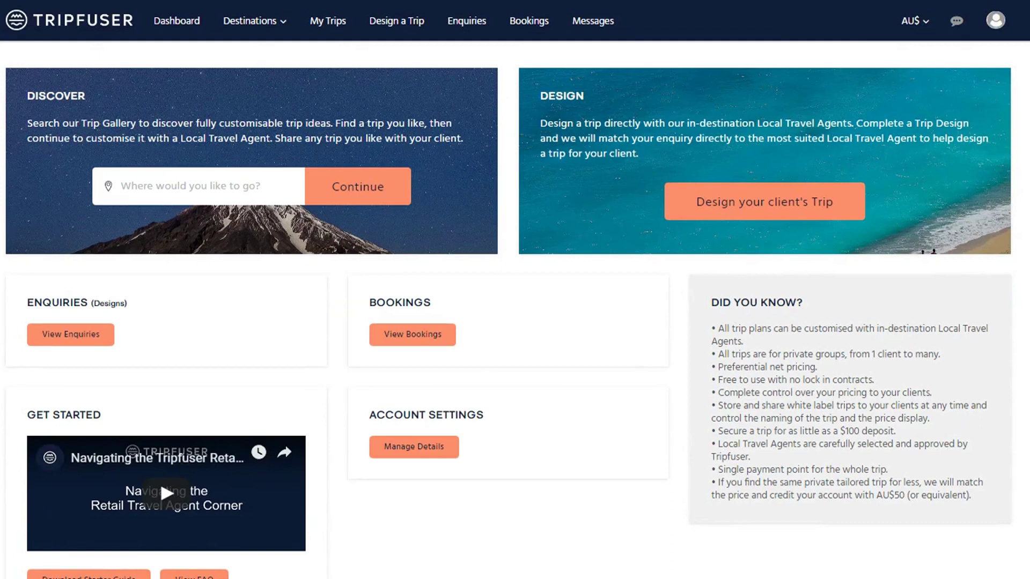
Search trip ideas with South Africa as the destination.
click(149, 196)
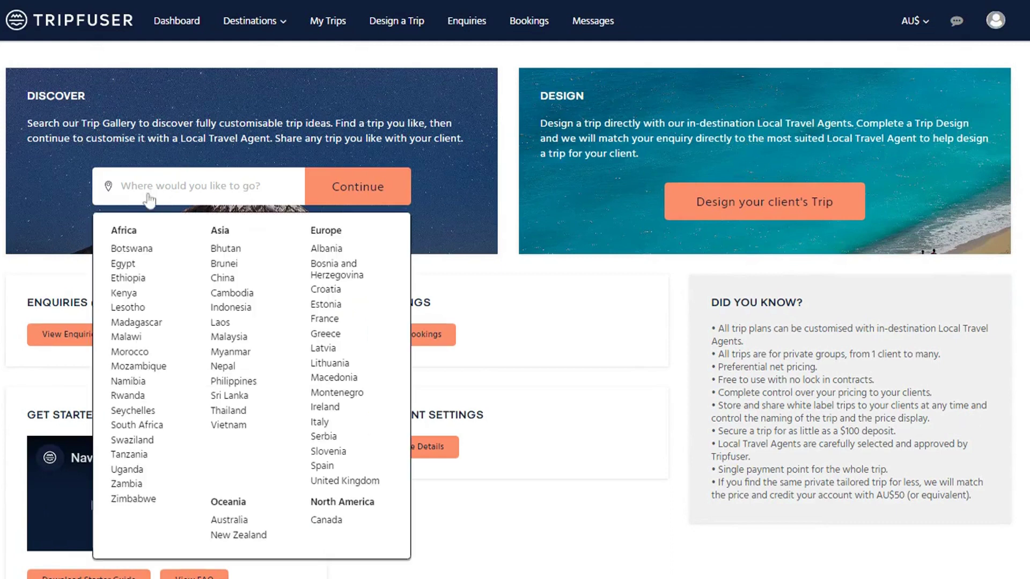
click(135, 425)
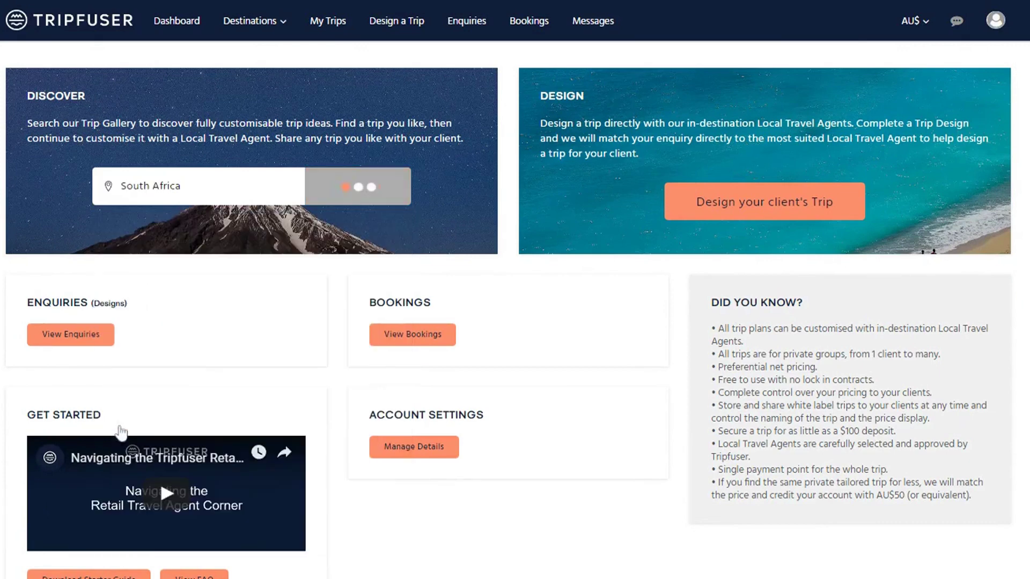
scroll(507, 330, down, 4)
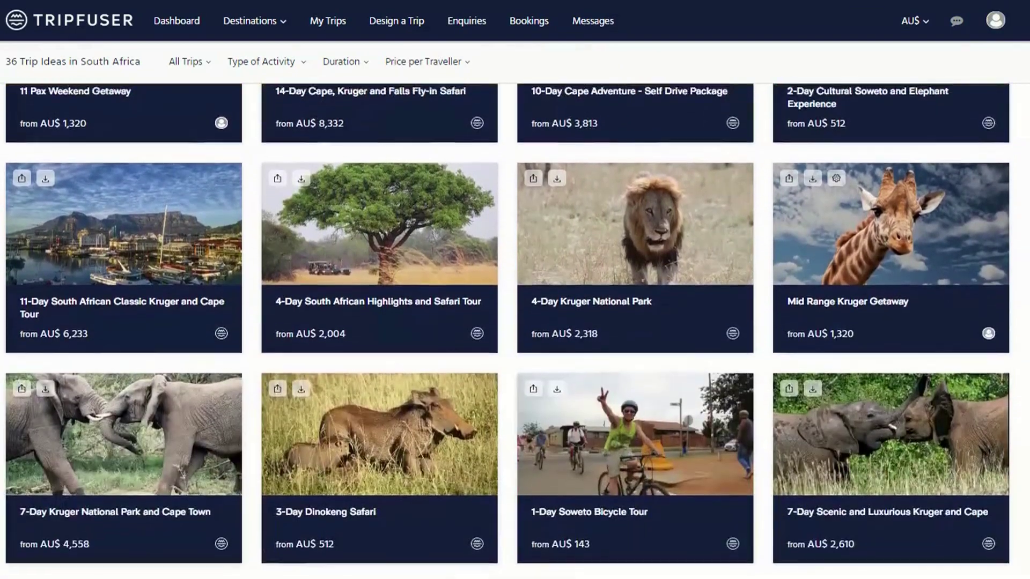
scroll(507, 330, up, 2)
scroll(506, 330, up, 5)
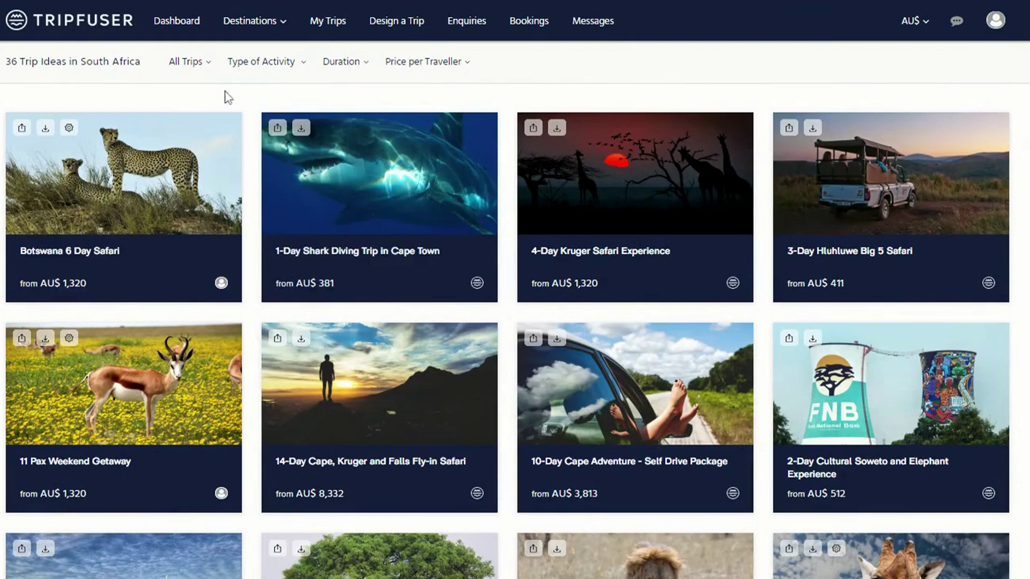
Check the activity, duration and price filters, and open the 4-Day Kruger Safari Experience.
click(275, 67)
click(341, 66)
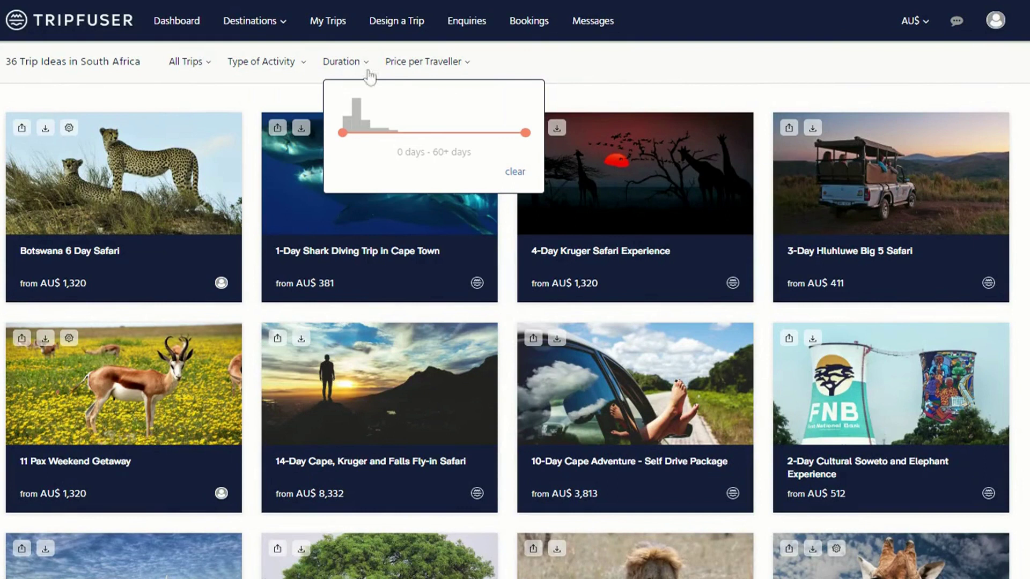
click(404, 63)
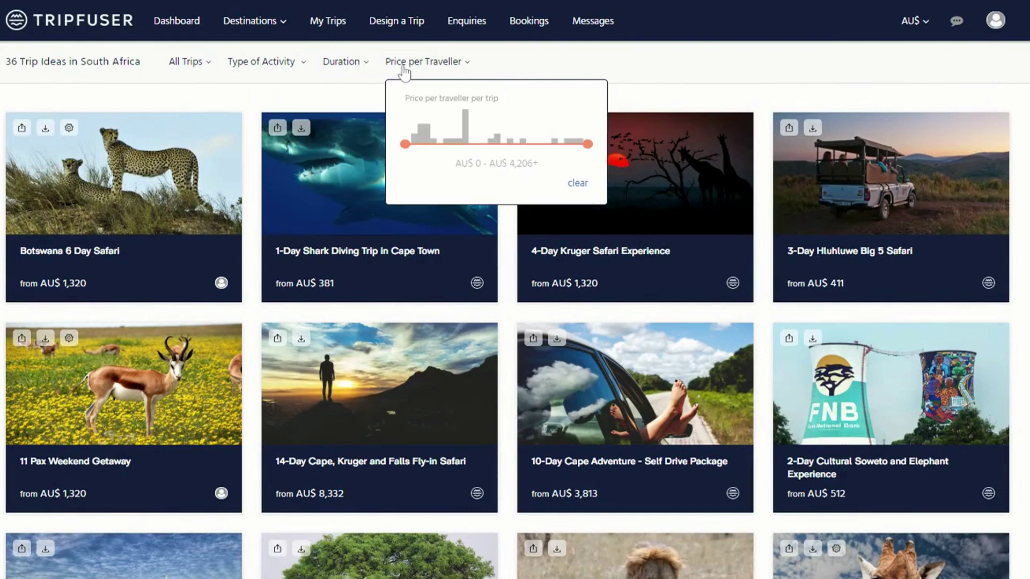
click(362, 99)
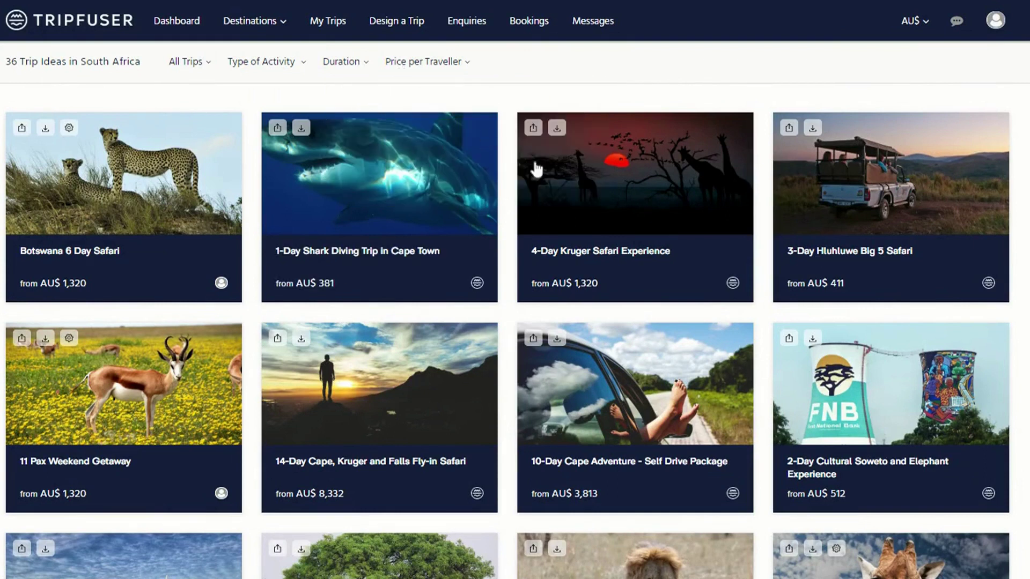
click(661, 275)
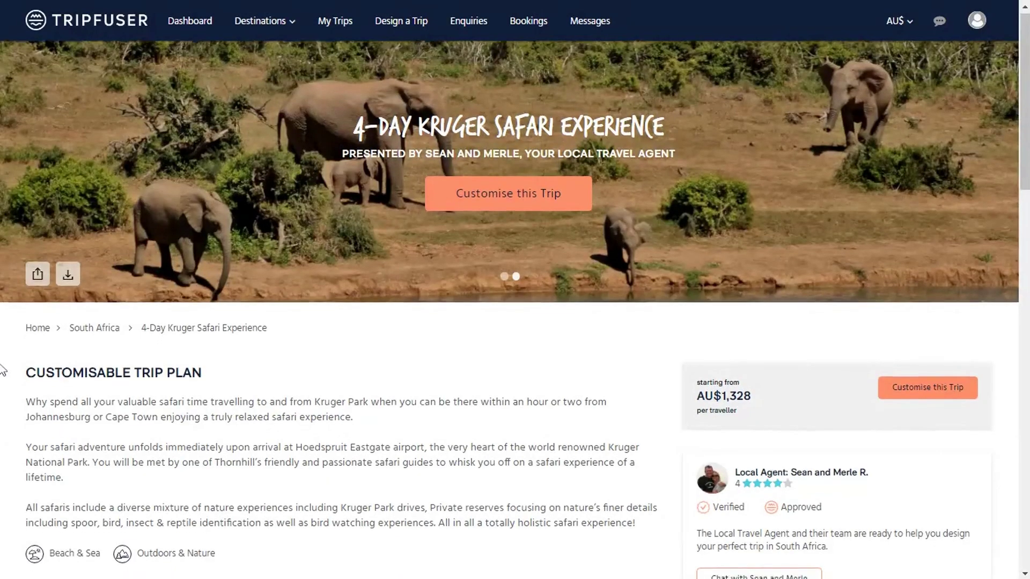
Show the detailed itinerary and expand the Sunset Game Drive details.
scroll(3, 370, down, 4)
scroll(2, 370, down, 8)
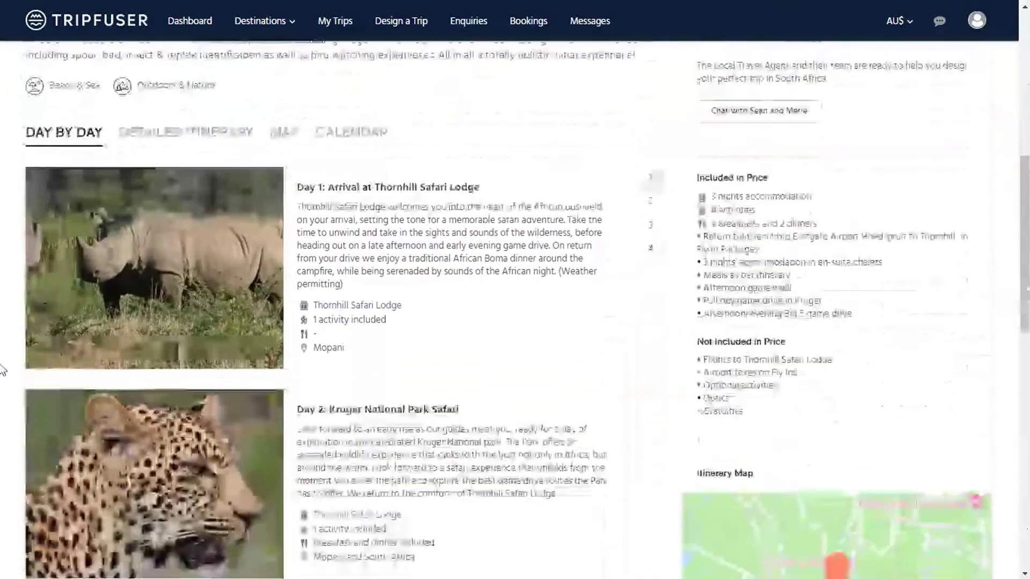
scroll(3, 370, up, 5)
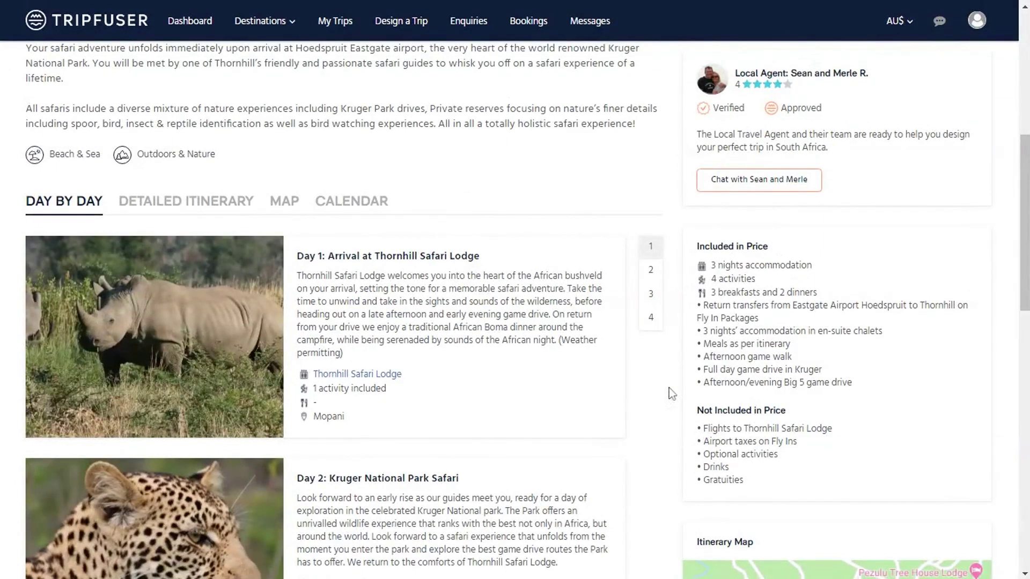
click(209, 202)
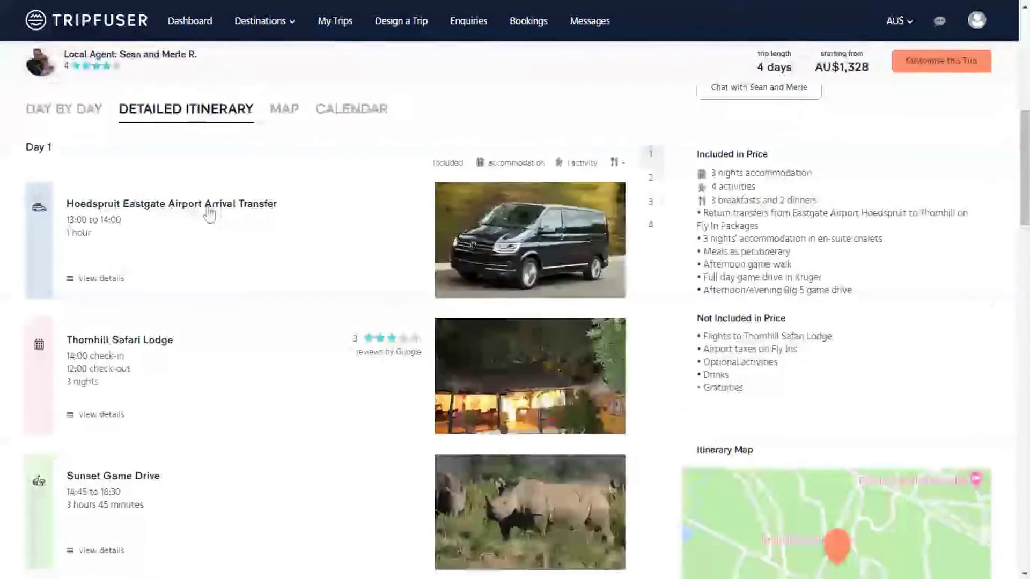
scroll(210, 213, down, 4)
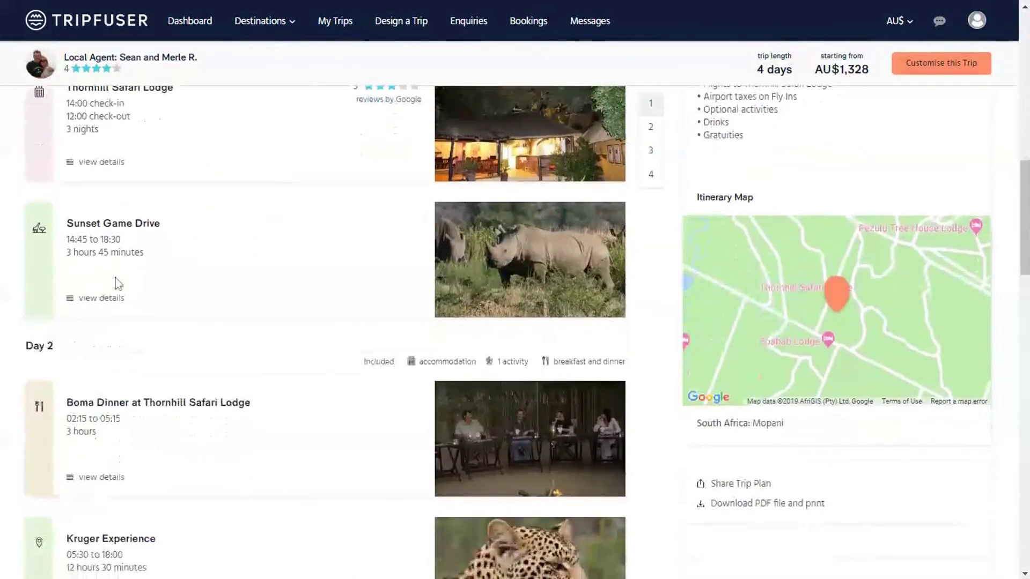
click(92, 299)
Start a chat with the trip's local travel agents.
scroll(380, 263, up, 8)
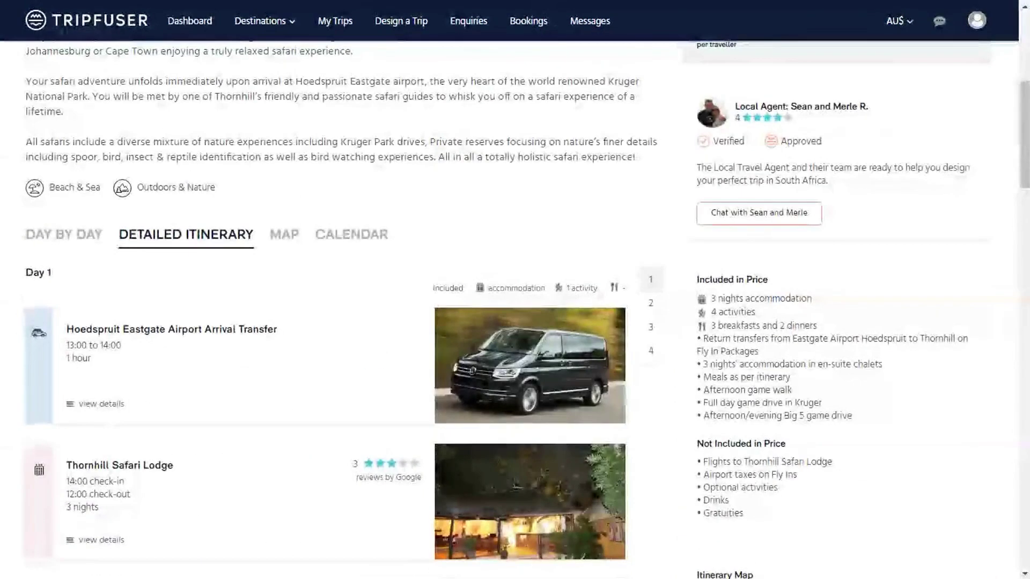
click(788, 220)
scroll(789, 225, up, 4)
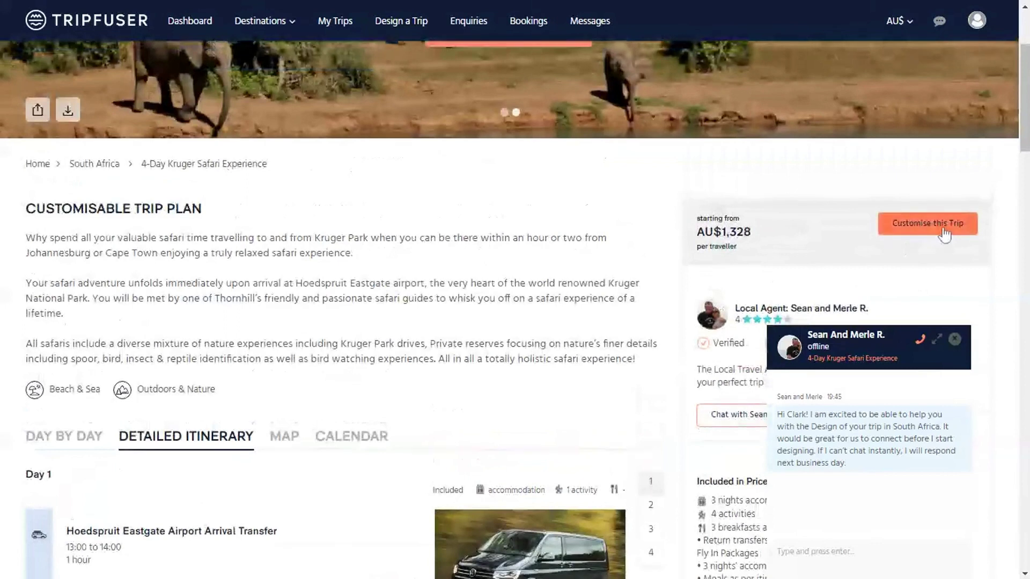
Customise the Kruger trip to 5 to 8 days (Week) and send the trip design to the agent.
click(944, 234)
scroll(664, 356, down, 3)
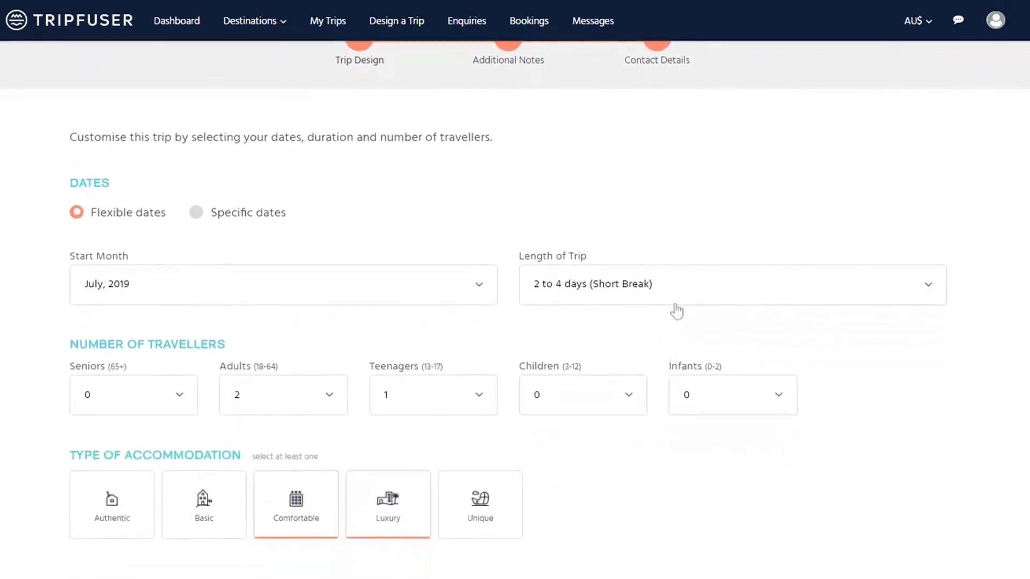
click(672, 302)
click(631, 362)
scroll(606, 429, down, 2)
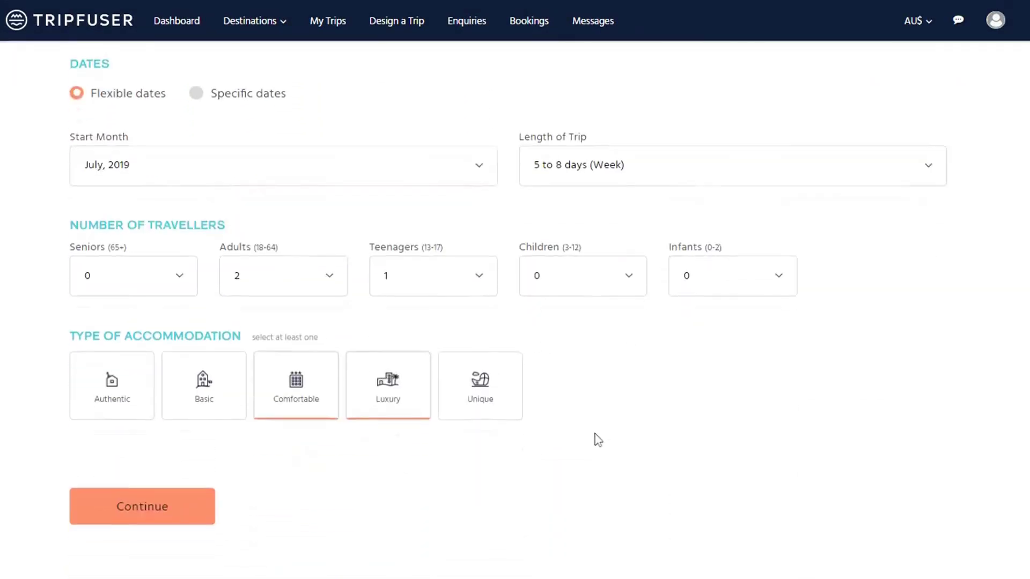
click(131, 516)
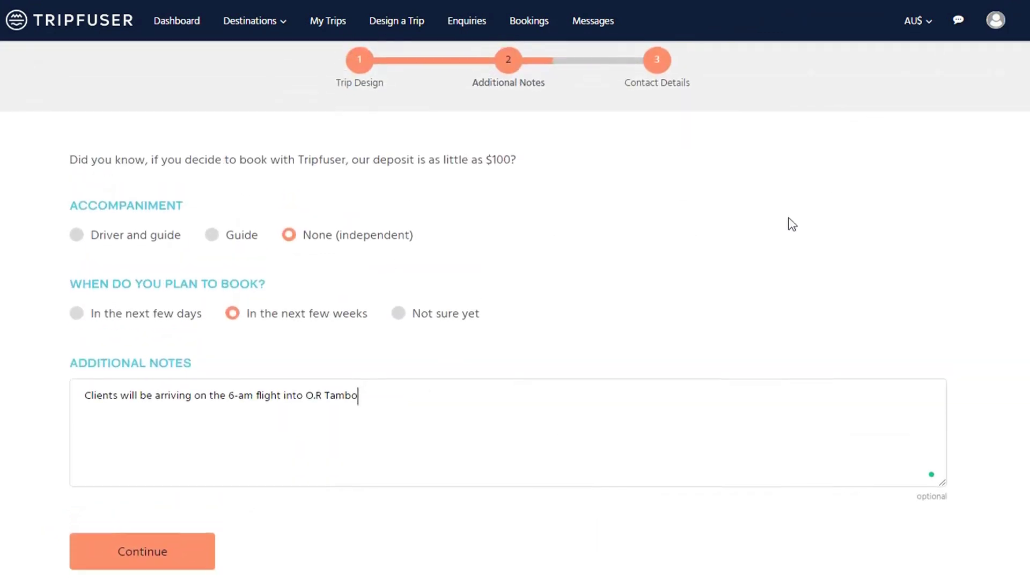
scroll(790, 221, down, 1)
click(166, 519)
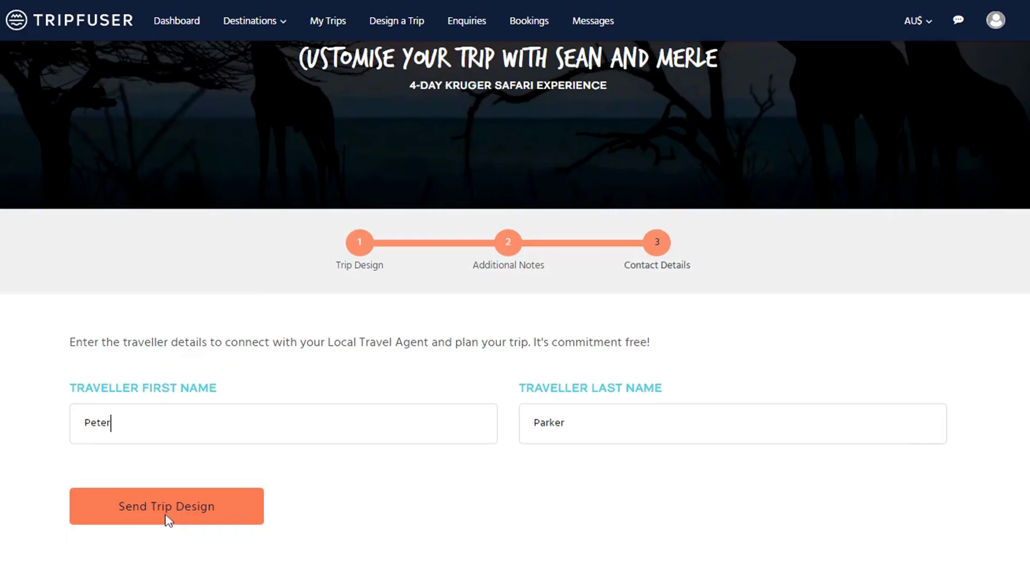
click(167, 519)
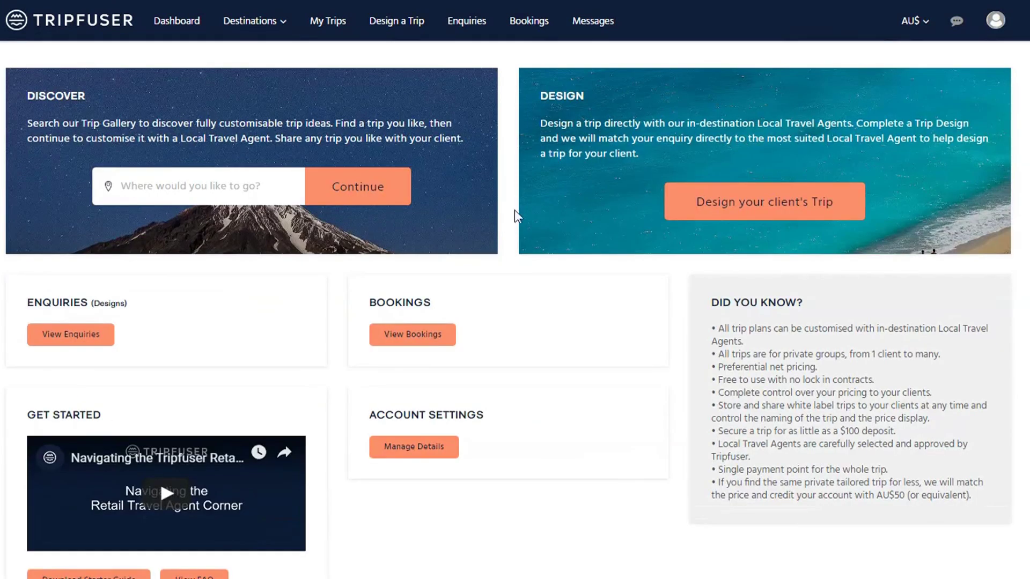
Start a new client trip design from scratch and review the destination country list.
click(756, 209)
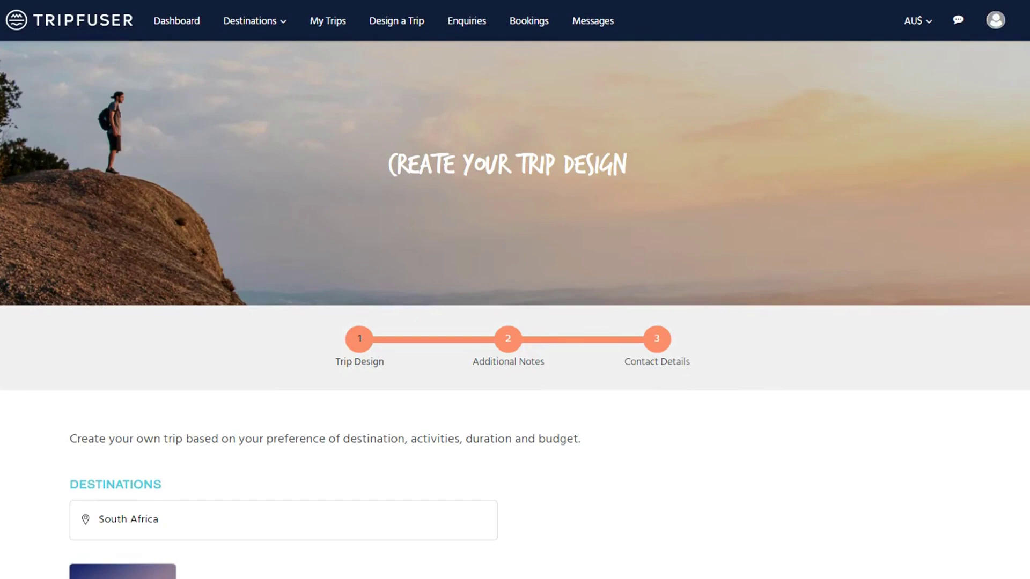
scroll(76, 298, down, 5)
click(111, 303)
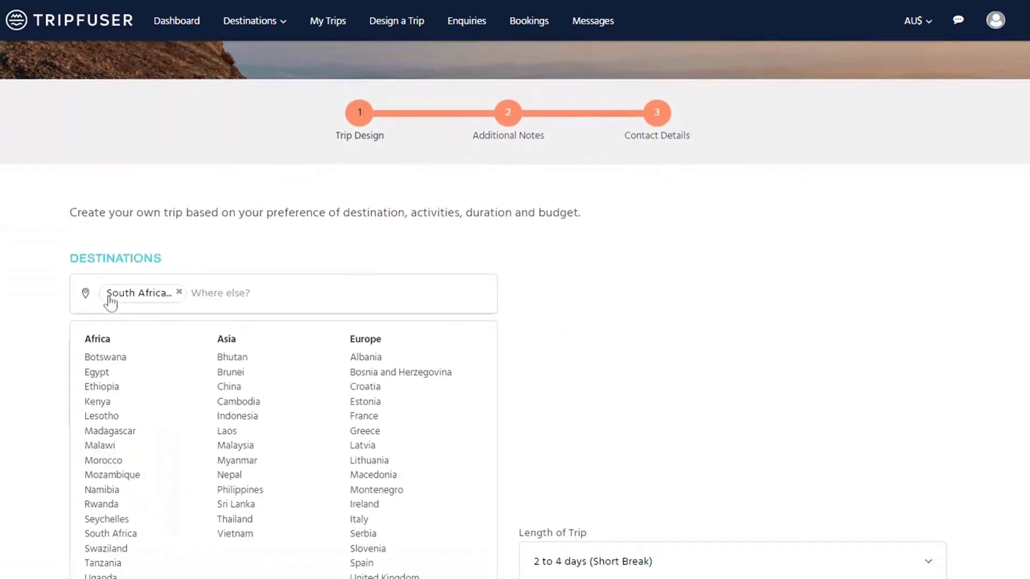
click(1, 340)
scroll(2, 342, down, 4)
scroll(1, 341, down, 4)
Choose Outdoors & Nature as an activity and continue through to contact details.
click(95, 425)
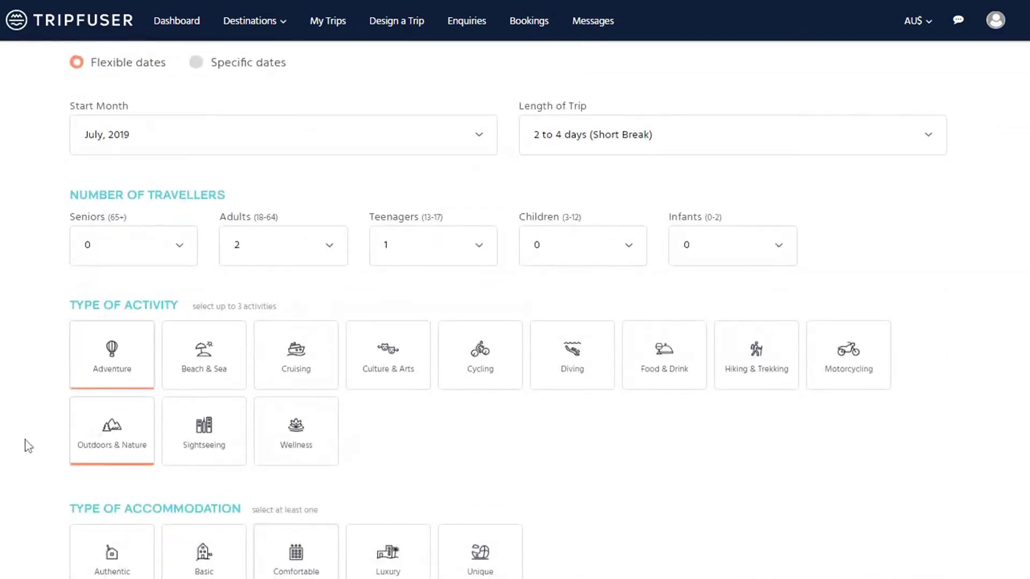
scroll(28, 446, down, 4)
click(136, 532)
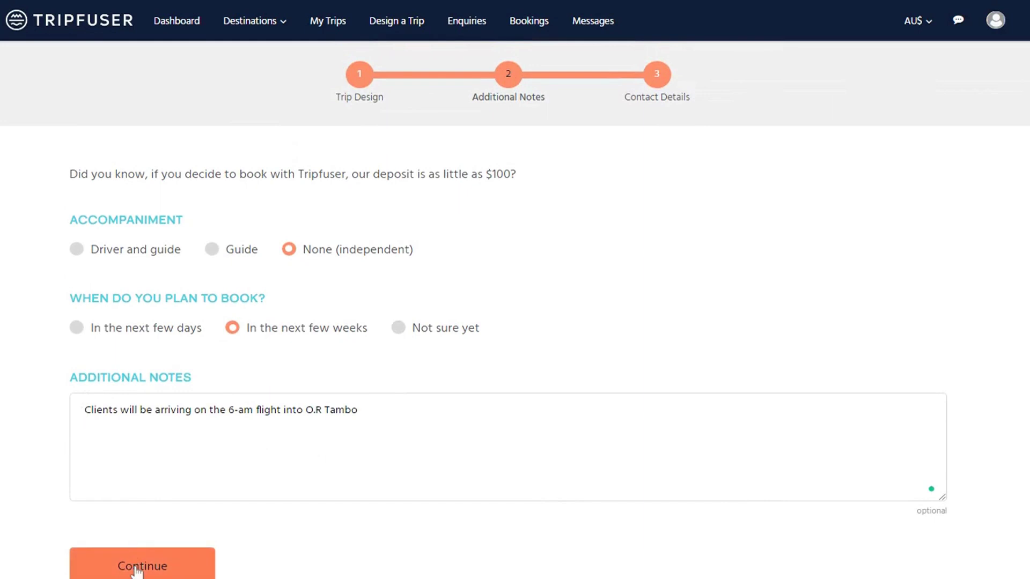
click(137, 569)
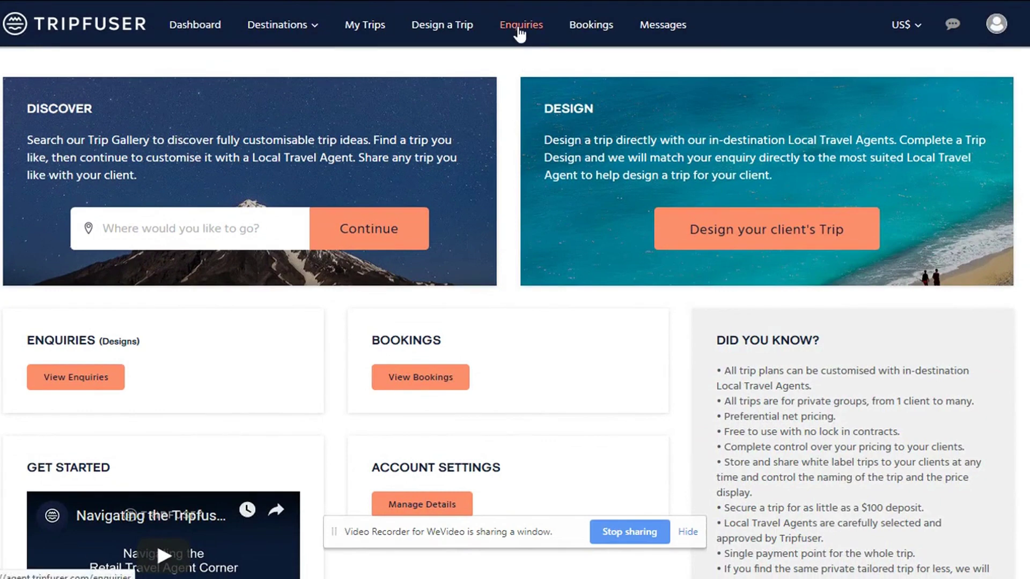
Show the received 4-Day Kruger Safari plan in the client's enquiry and open the agent chat.
click(519, 27)
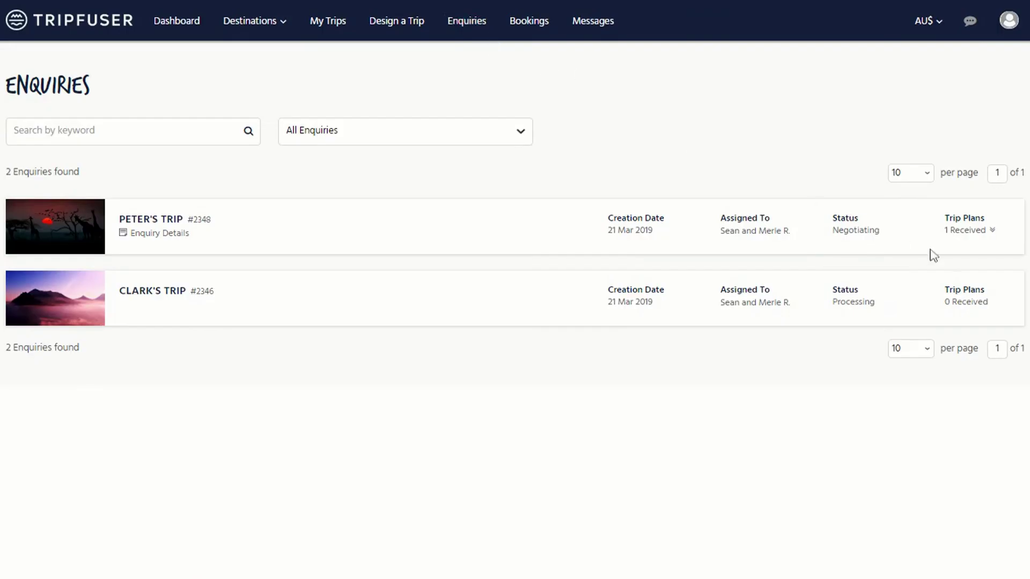
click(973, 232)
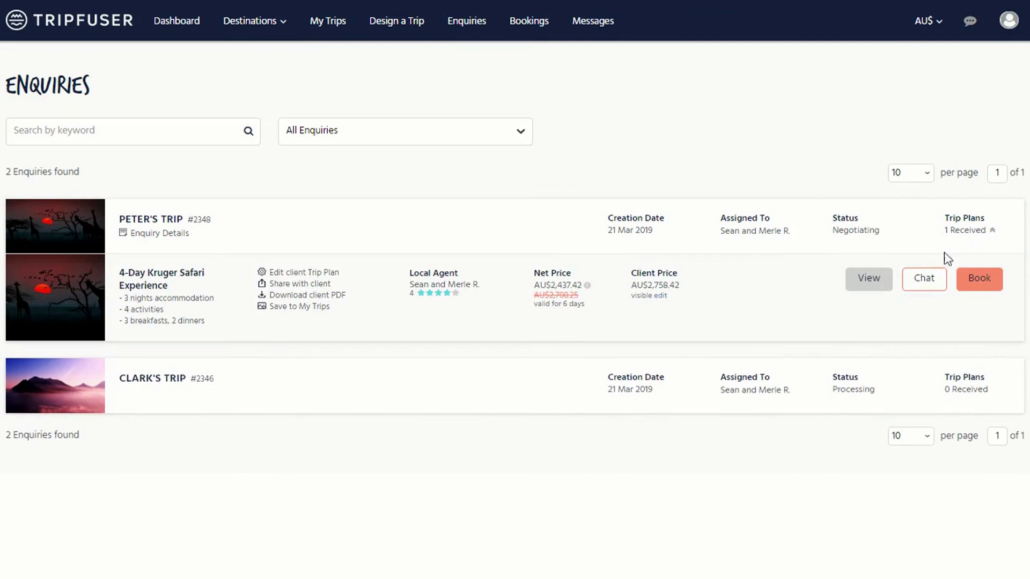
click(918, 290)
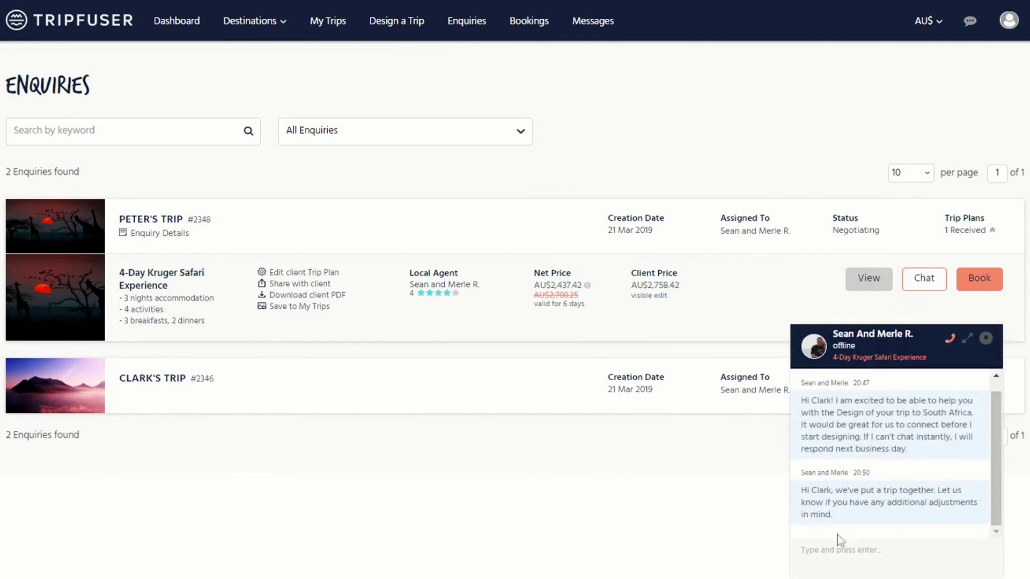
mouse_move(464, 293)
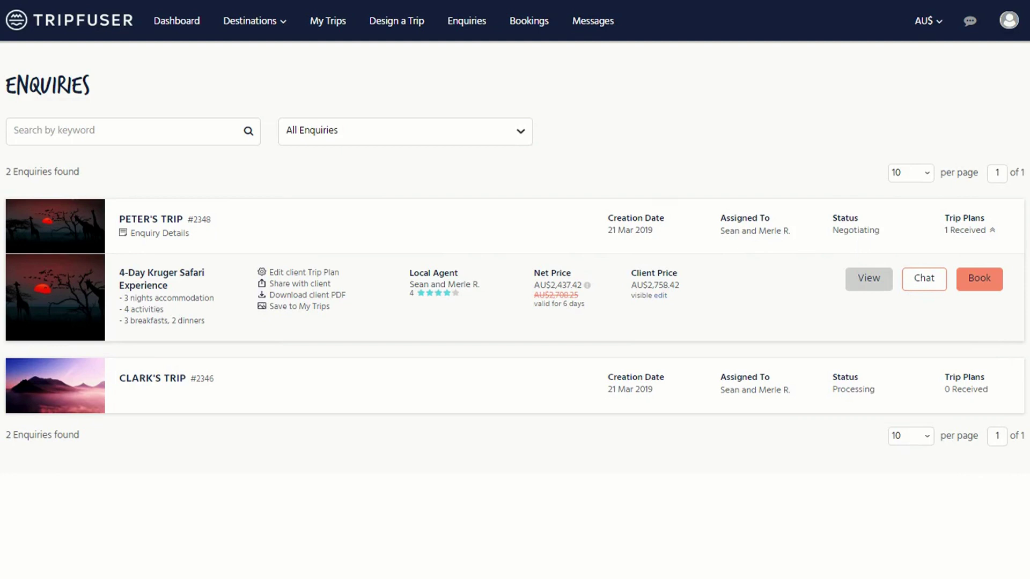
Paste the new Family Holiday to Kruger name over the client trip plan name.
click(334, 273)
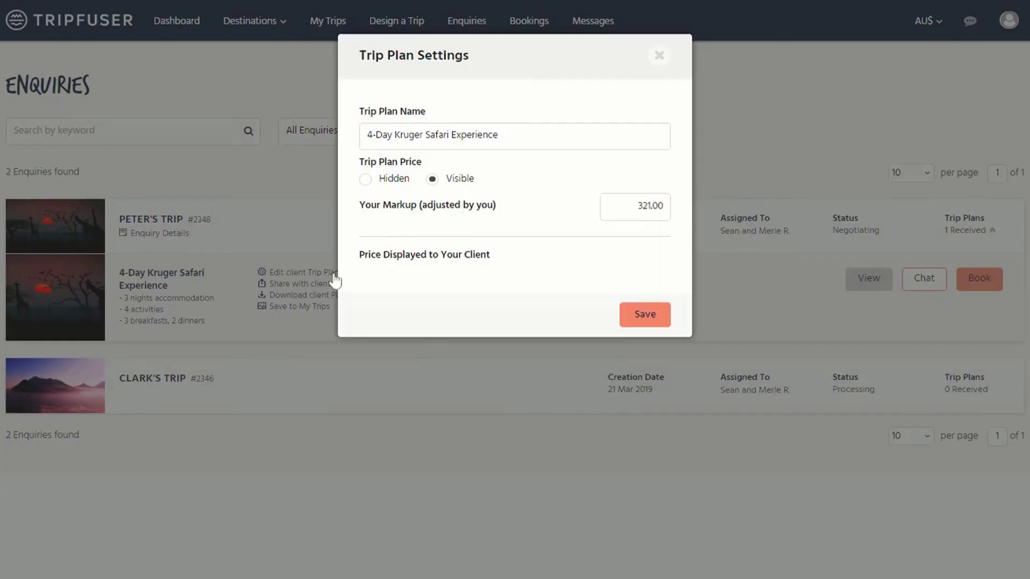
drag(499, 136, 333, 169)
text(Parker Family Holiday to Kruger)
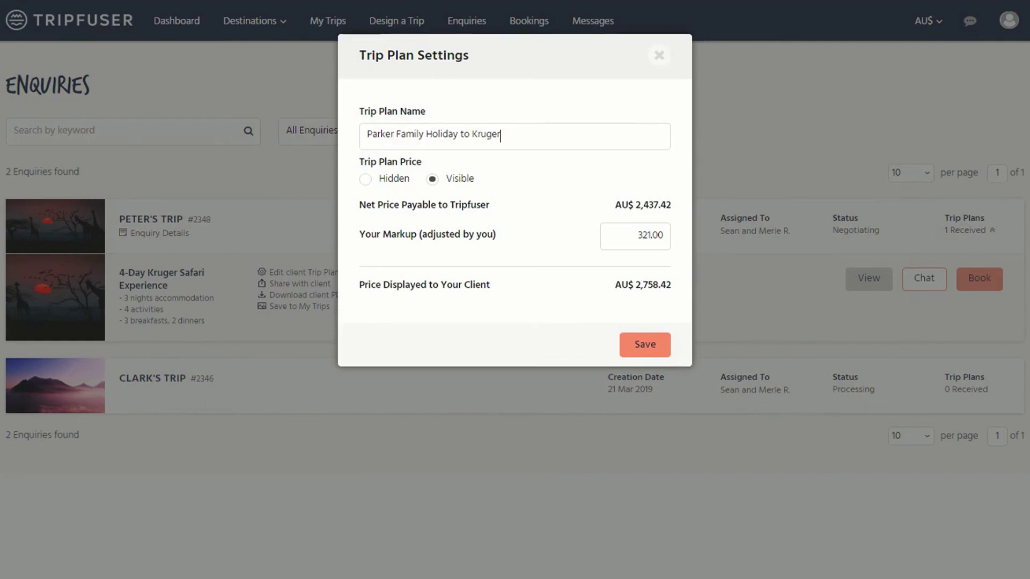
Keep the price visible to the client, set the markup to 499, and save.
click(368, 182)
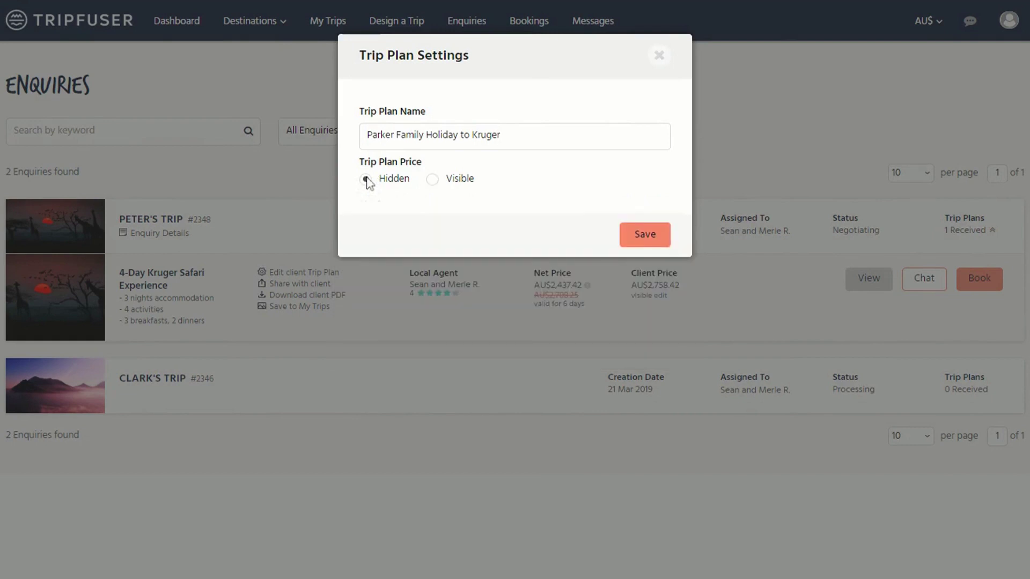
click(432, 180)
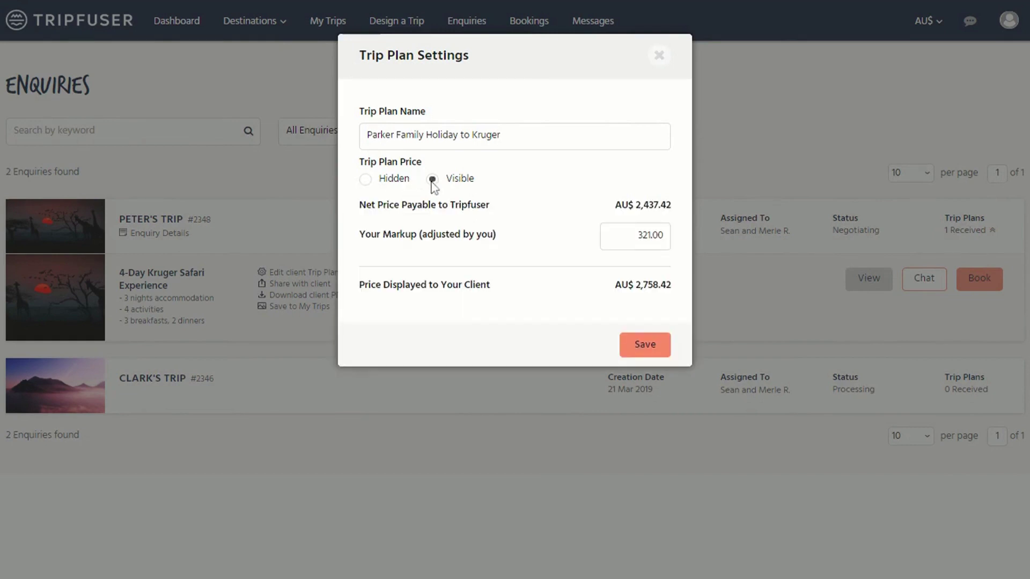
double_click(649, 236)
text(499)
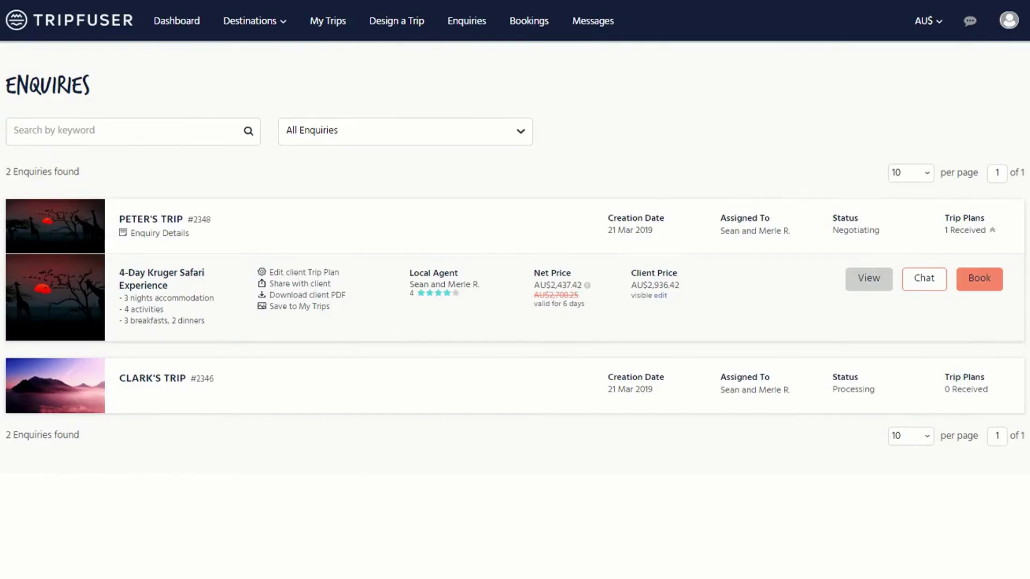
click(319, 311)
Save the plan to My Trips and rename the Kruger trip to Mid Range Kruger Getaway.
click(430, 157)
click(337, 30)
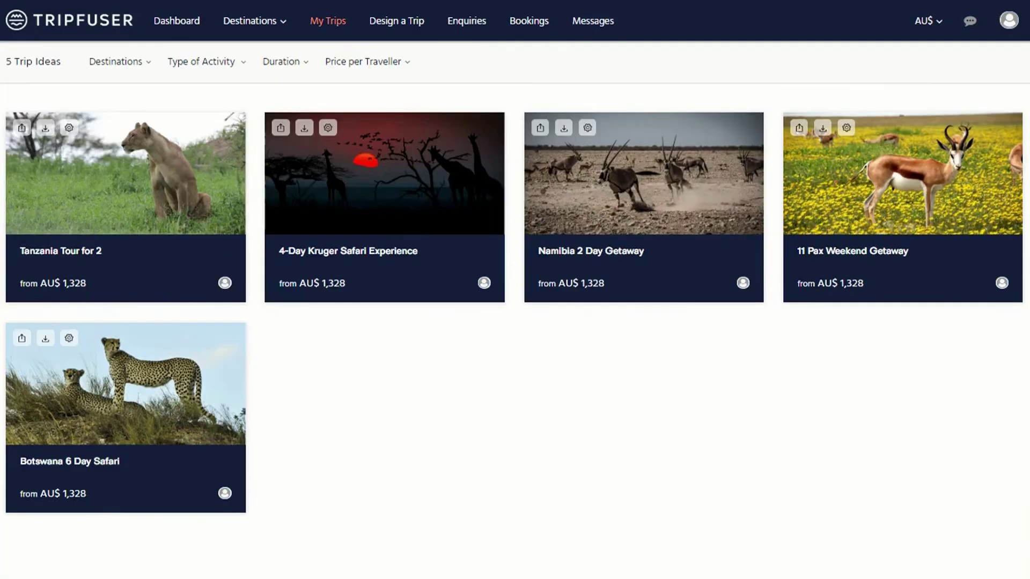
mouse_move(340, 166)
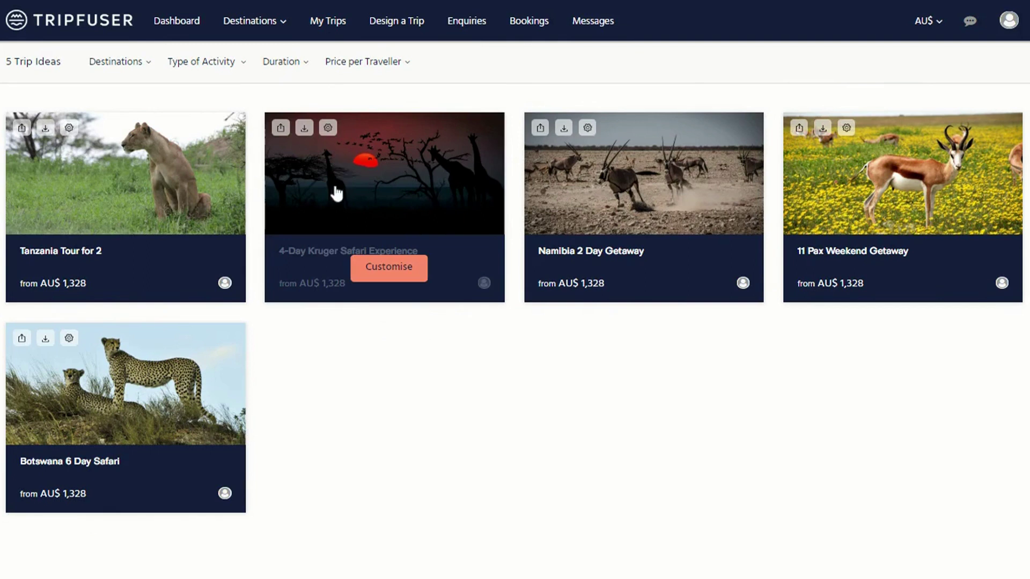
click(329, 130)
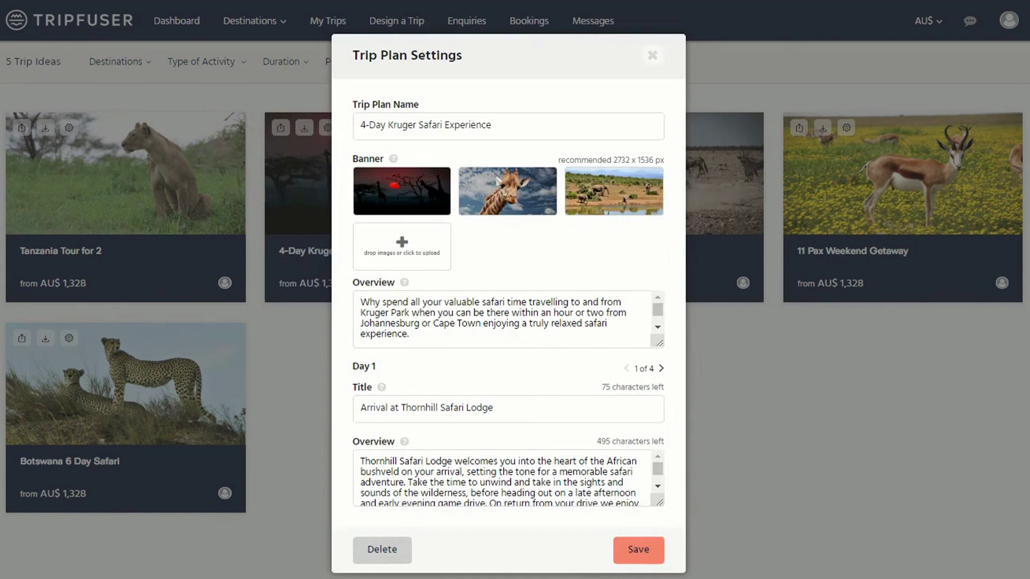
key(ctrl+a)
text(Mid Range Kruger Getaway)
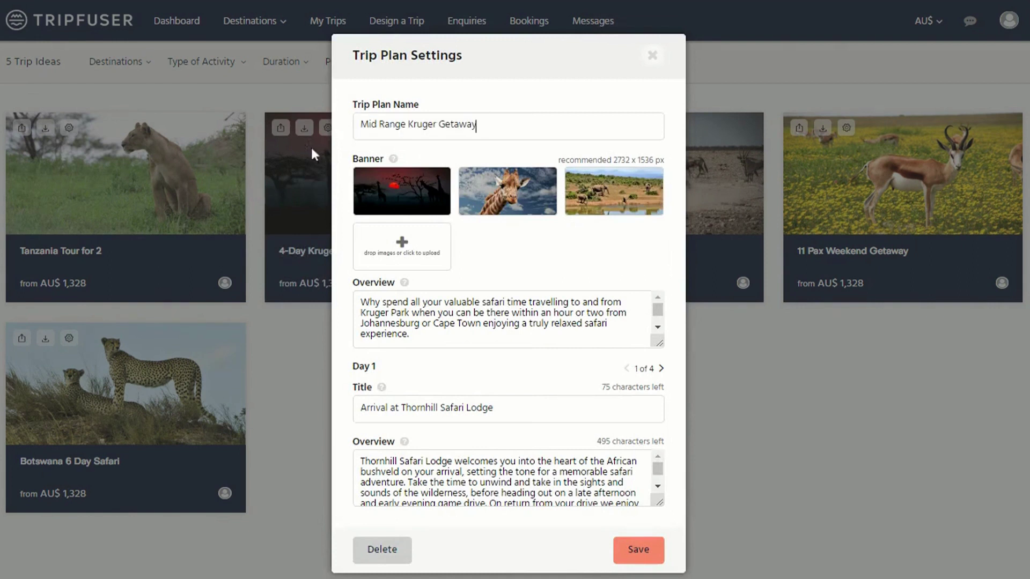
Delete the red sunset and elephant banners, keeping the giraffe photo, and save.
click(442, 174)
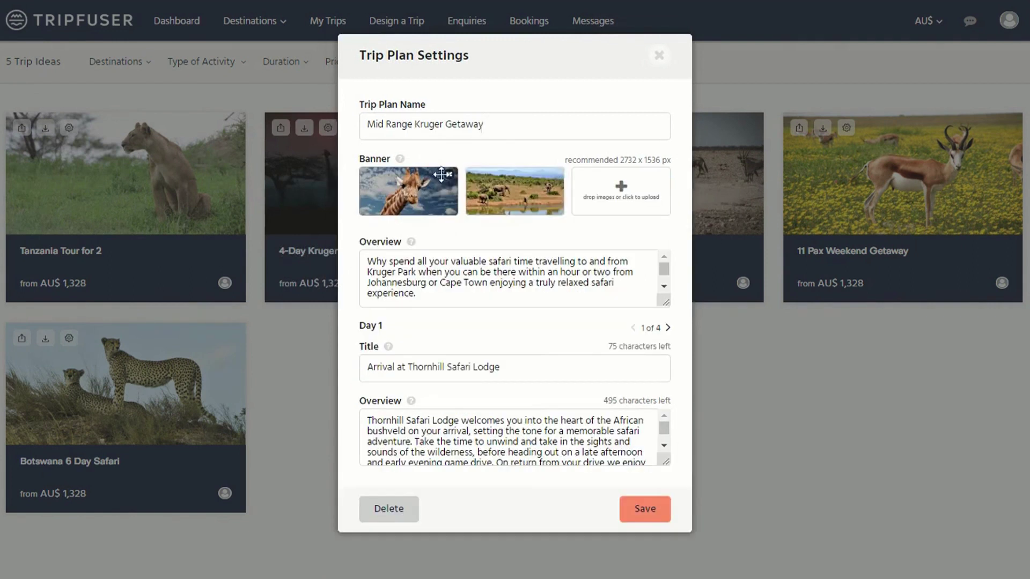
click(555, 175)
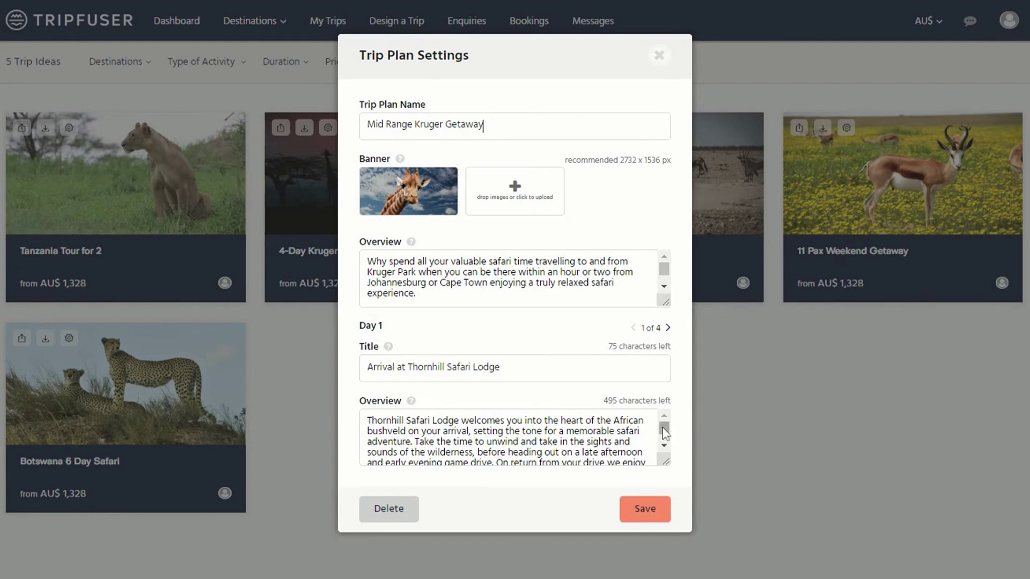
click(640, 507)
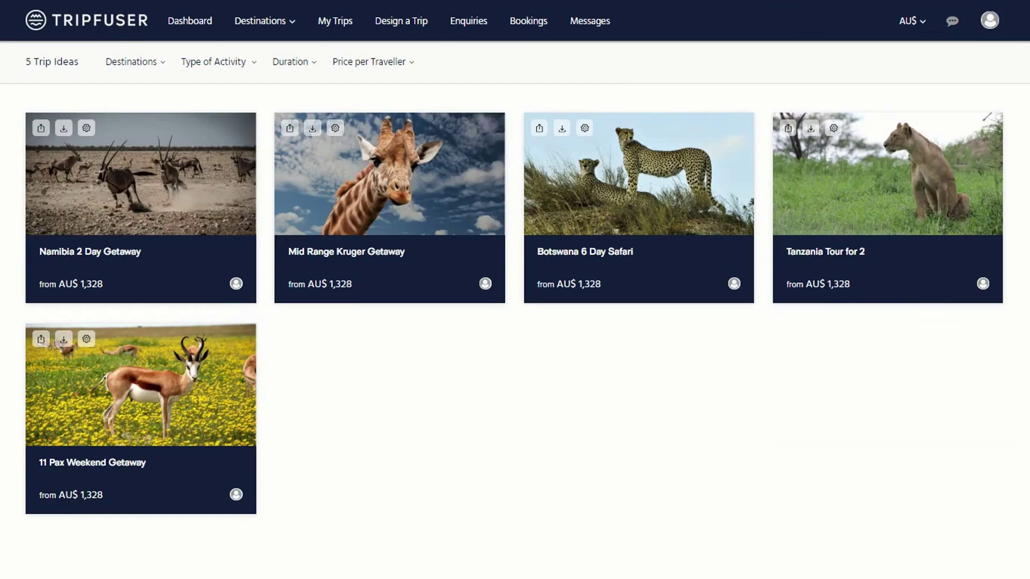
mouse_move(403, 269)
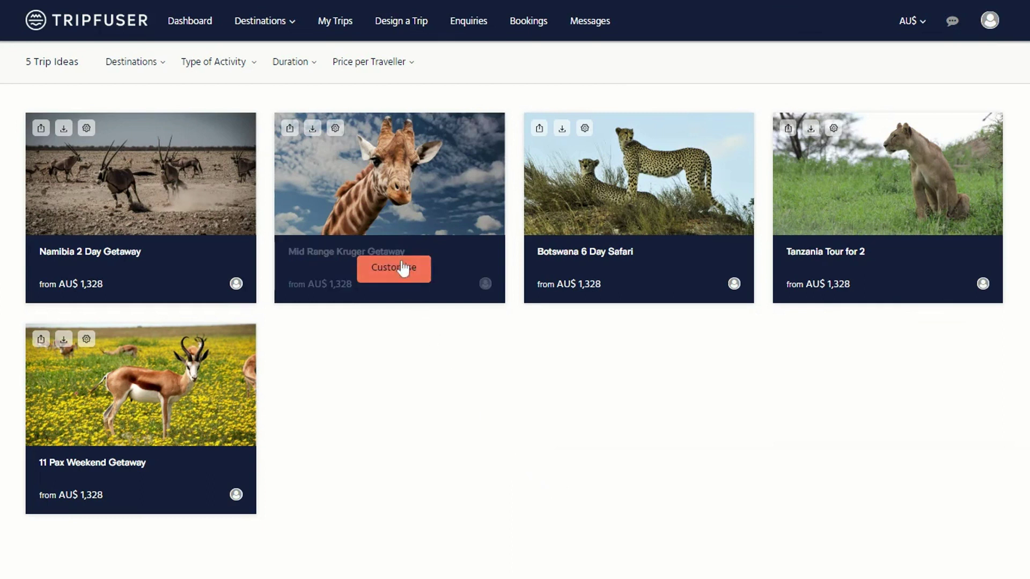
Open Mid Range Kruger Getaway for customising, then preview the client trip page and PDF.
click(403, 268)
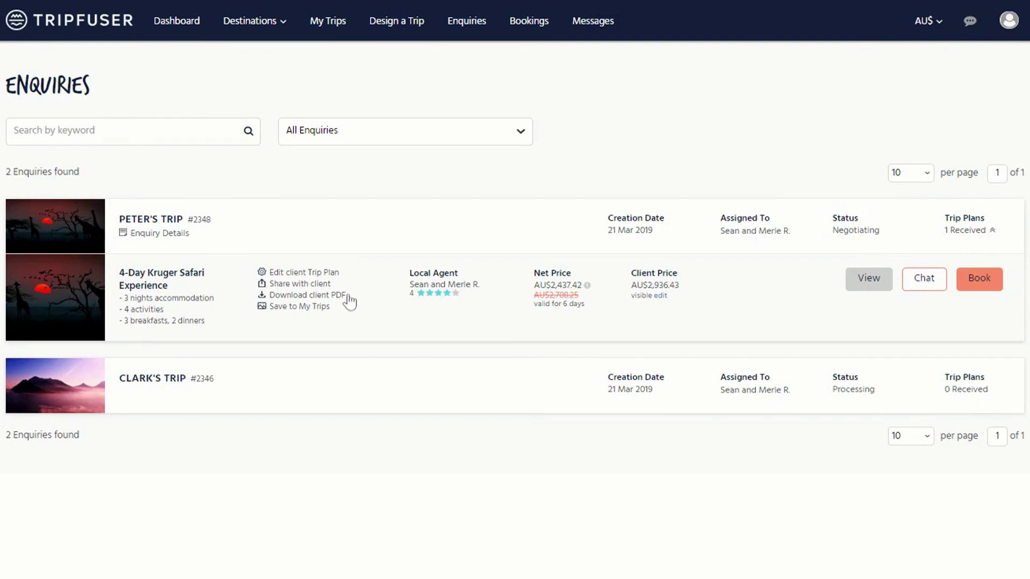
click(317, 287)
click(303, 295)
Book the Kruger plan and tick the terms and travel-insurance agreements for the AU$100.00 deposit.
click(977, 281)
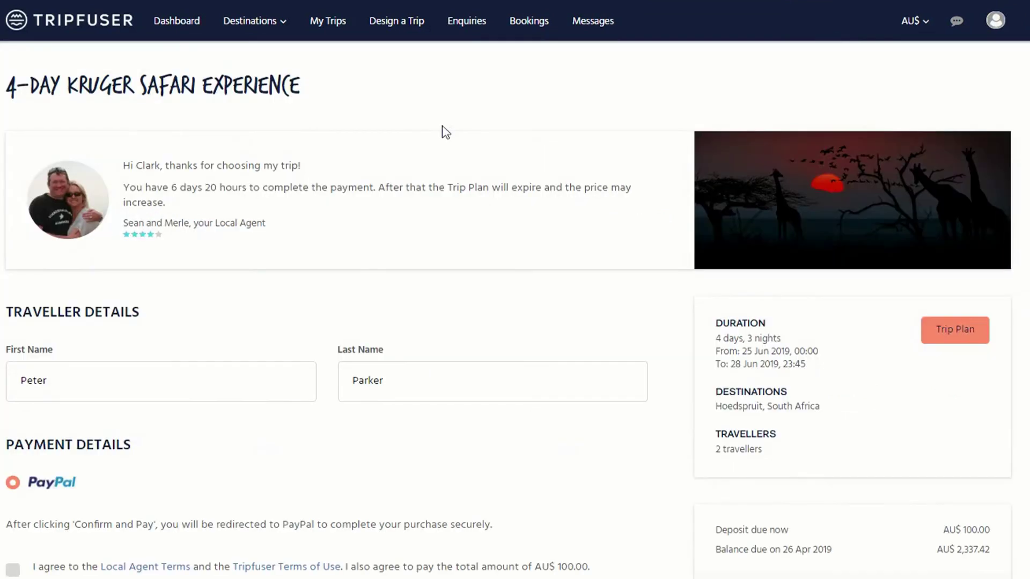
scroll(446, 132, down, 6)
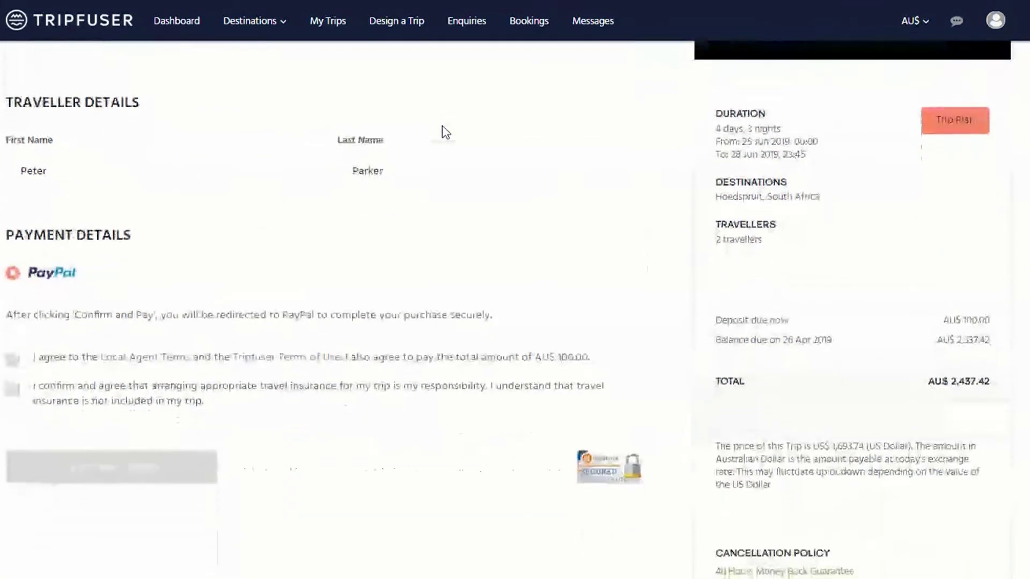
click(12, 229)
click(13, 257)
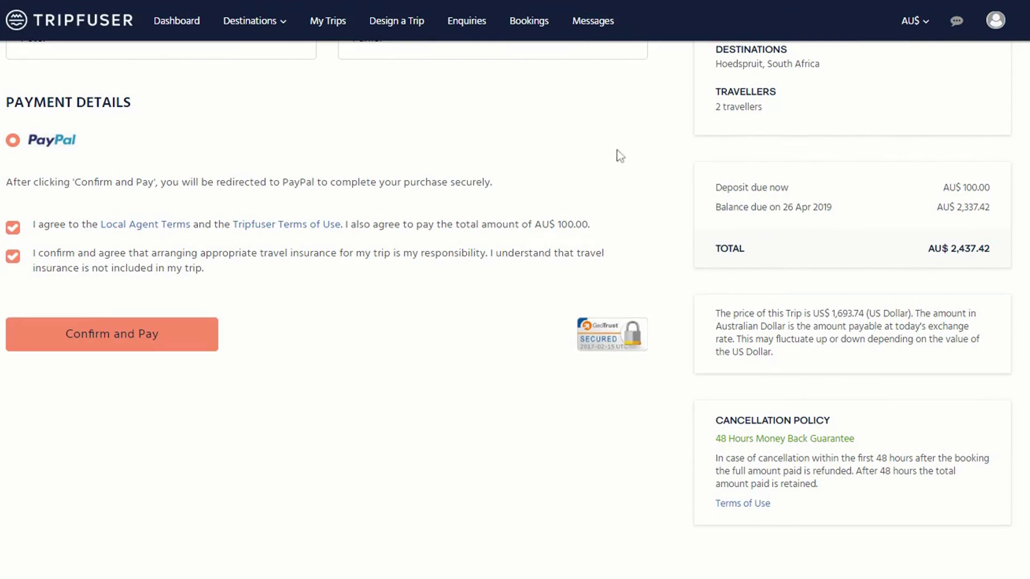